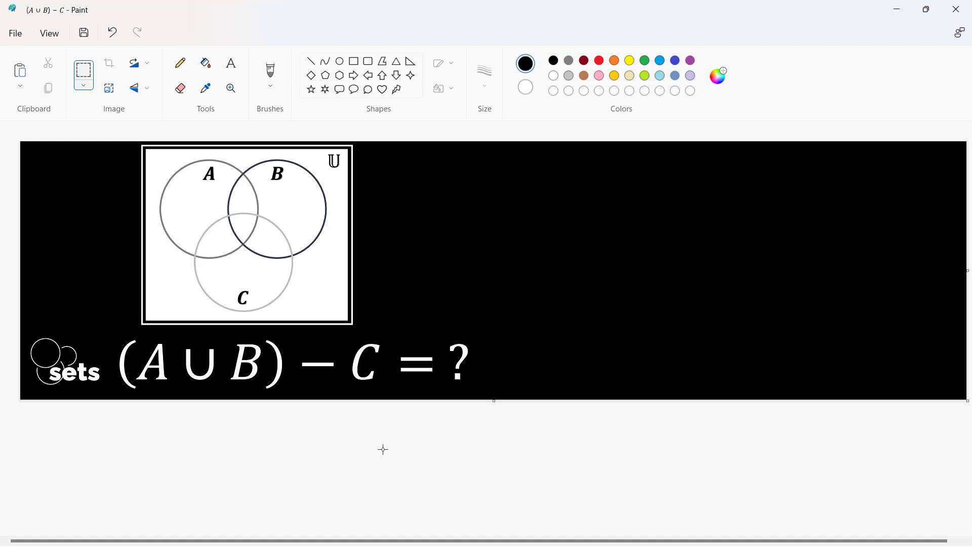
Paste a diagram copy right of the original, label it 'A∪B' in white, and underline A ∪ B in the formula.
key(ctrl+v)
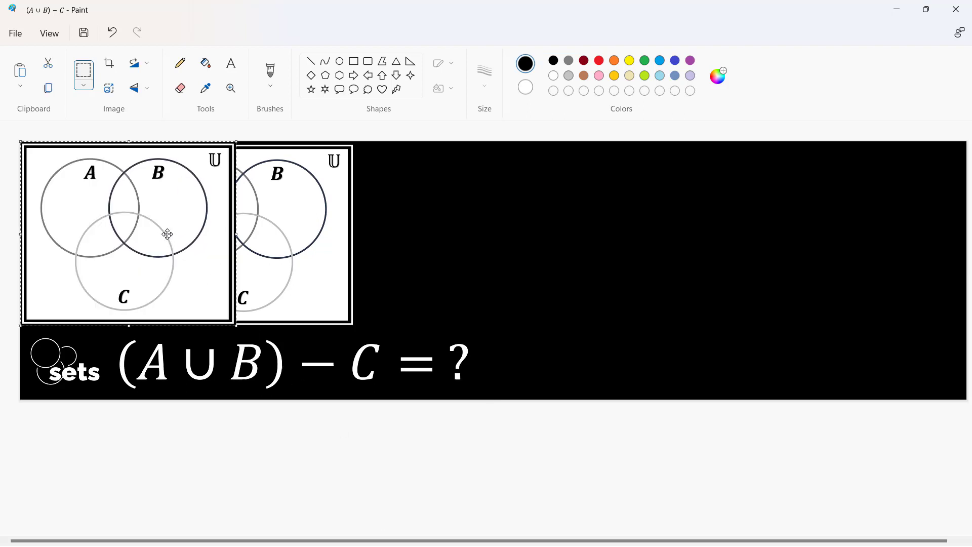
drag(167, 233, 620, 237)
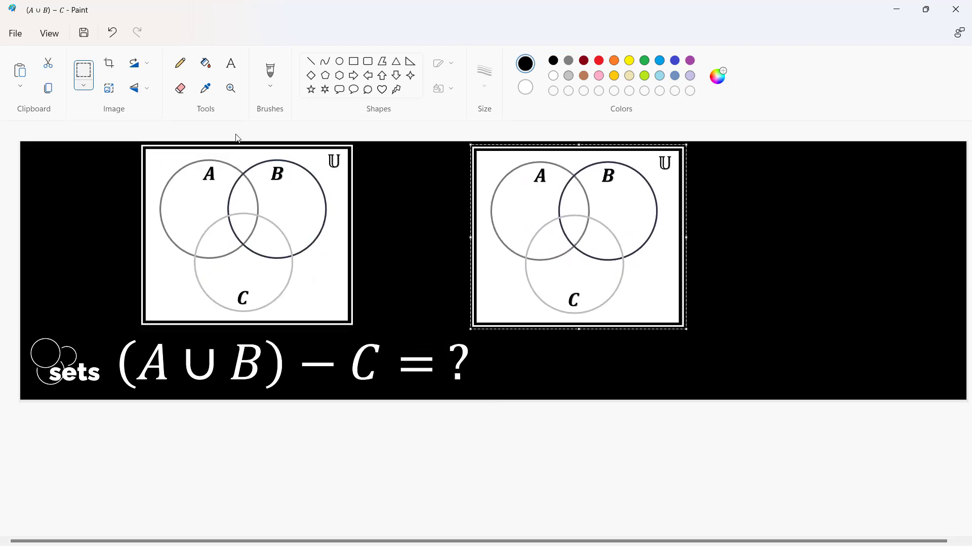
click(271, 71)
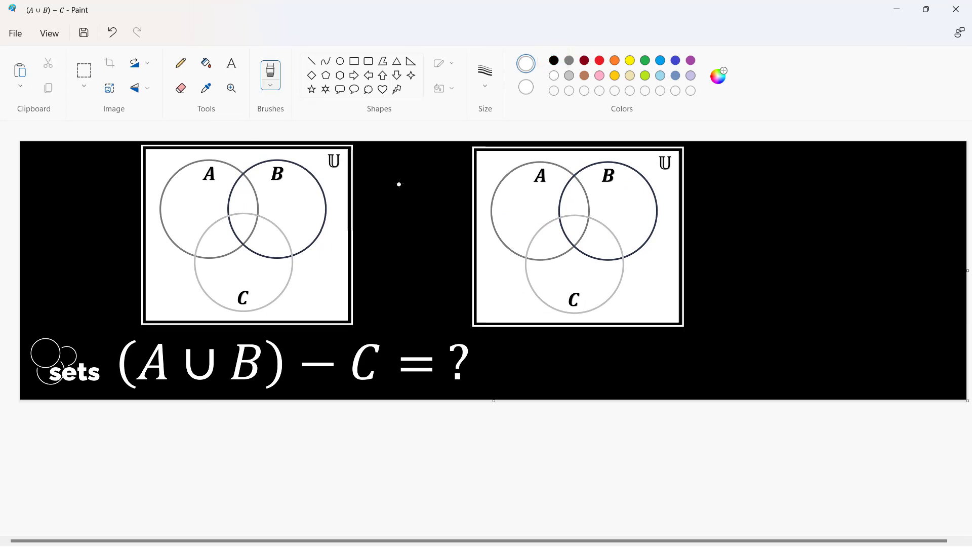
mouse_move(399, 184)
mouse_down()
mouse_move(385, 215)
mouse_move(404, 201)
mouse_up()
mouse_move(412, 188)
mouse_down()
mouse_move(431, 190)
mouse_move(440, 208)
mouse_move(451, 189)
mouse_move(457, 202)
mouse_move(440, 207)
mouse_up()
drag(155, 389, 246, 392)
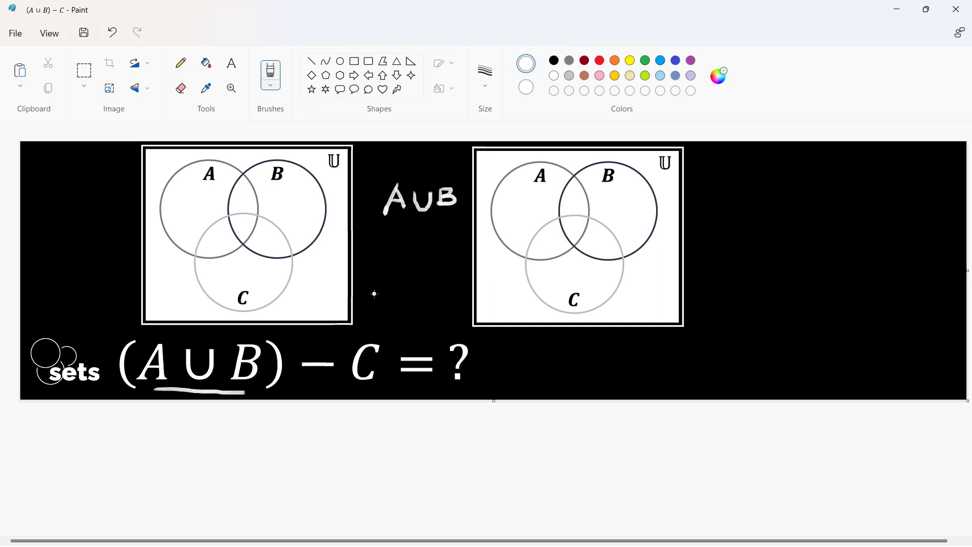
Fill the A-only, B-only, A∩B, A∩C, B∩C and A∩B∩C regions of the middle diagram black.
click(212, 68)
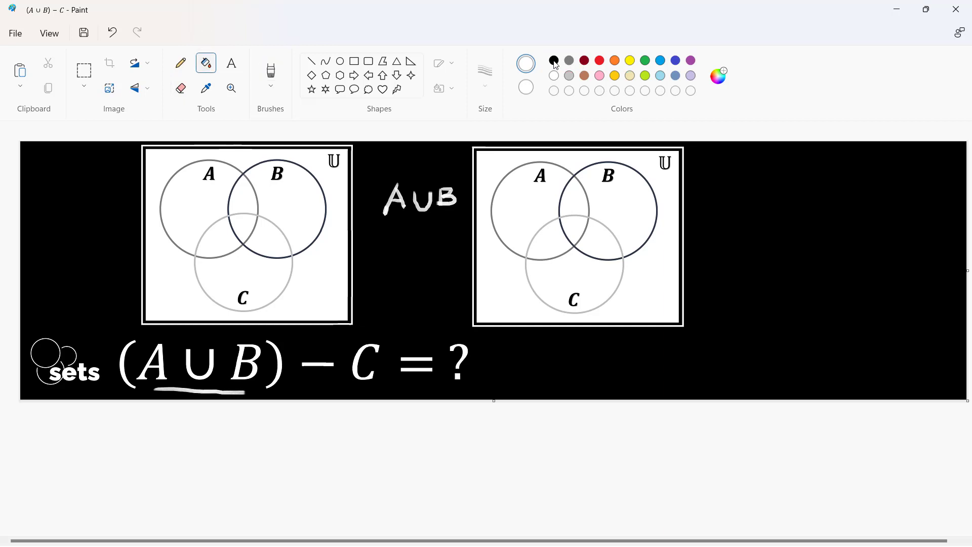
click(556, 63)
click(528, 197)
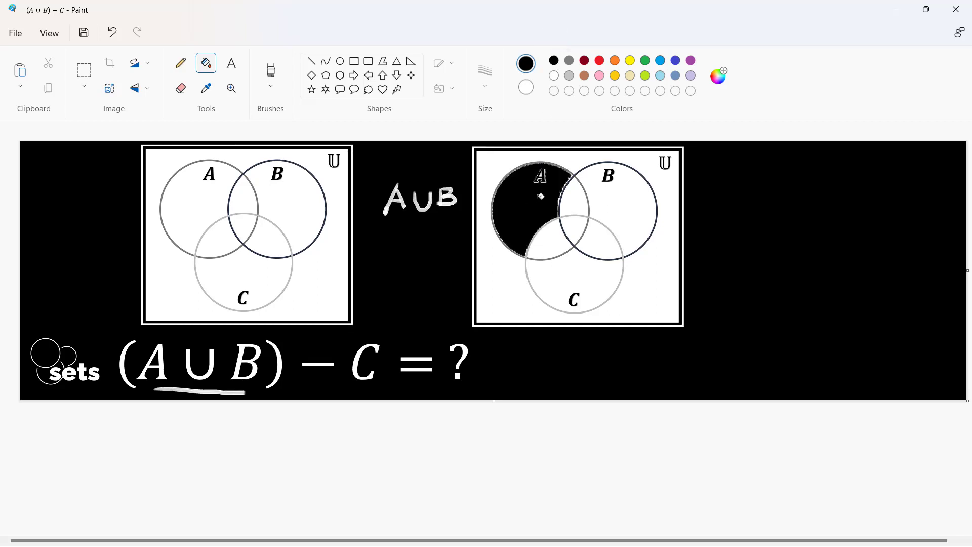
click(576, 197)
click(577, 221)
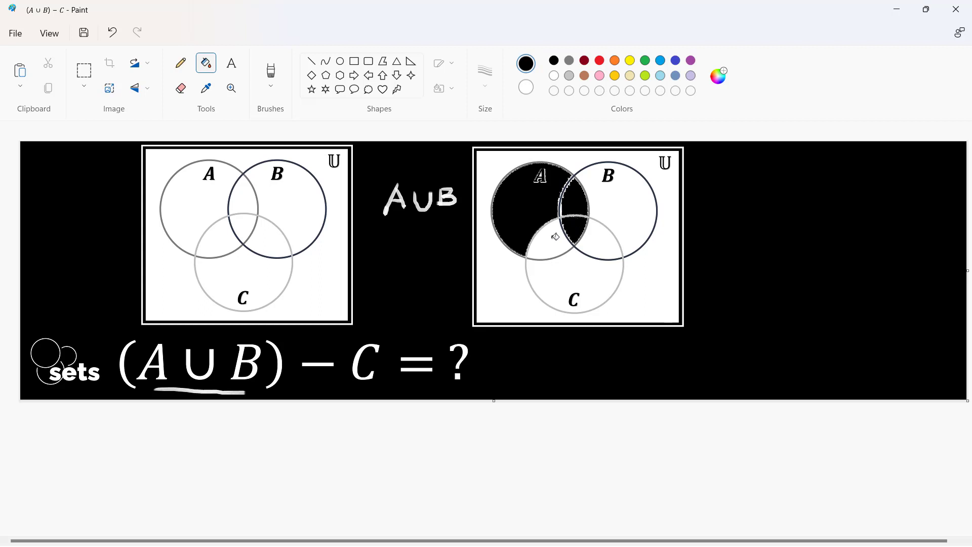
click(555, 238)
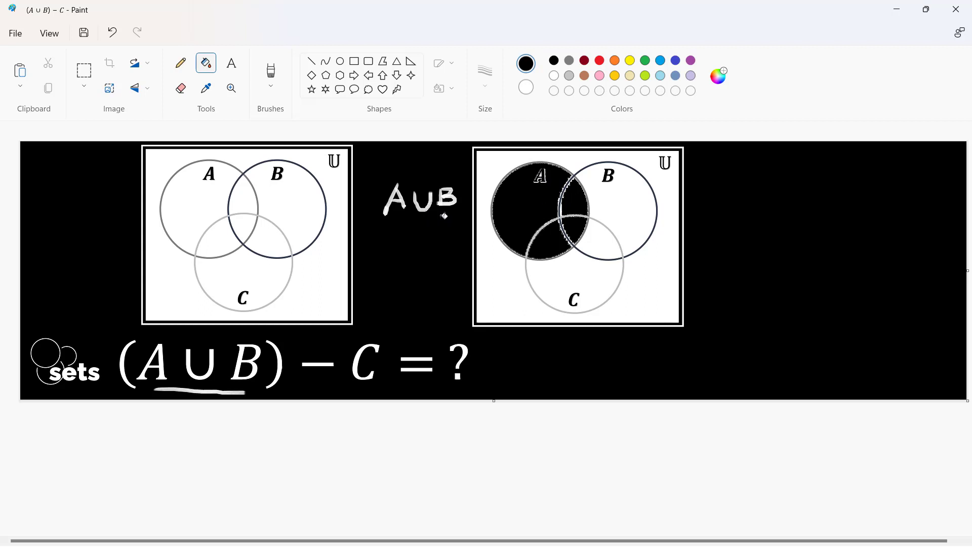
click(633, 194)
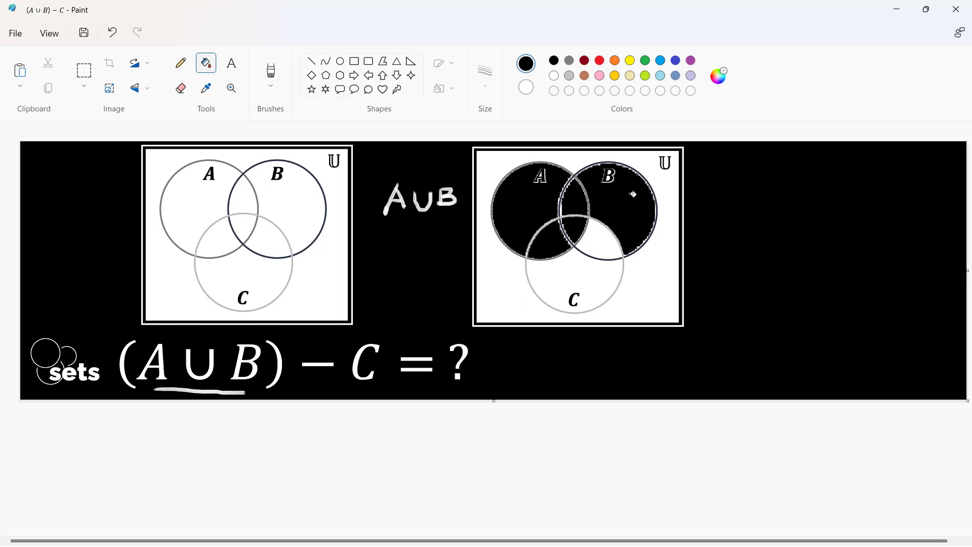
click(596, 237)
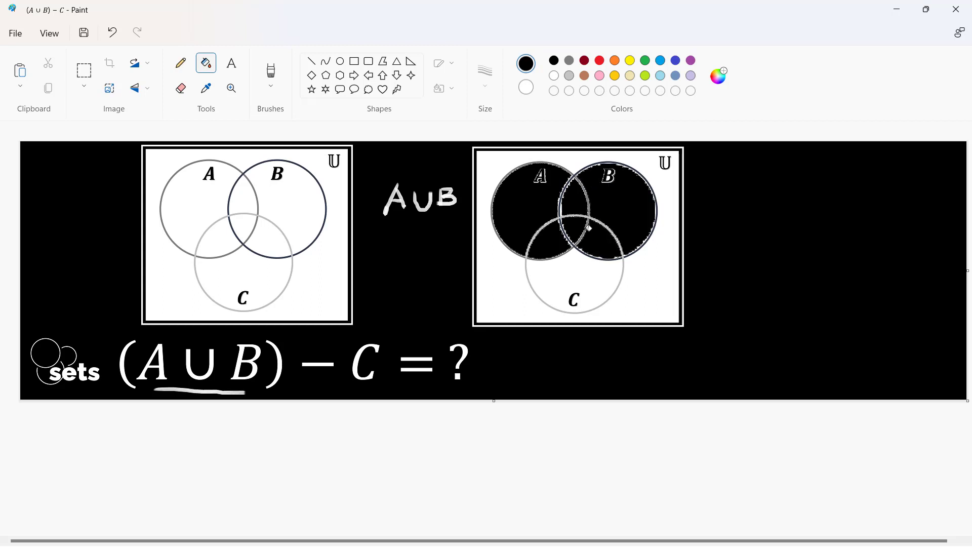
click(580, 185)
click(574, 207)
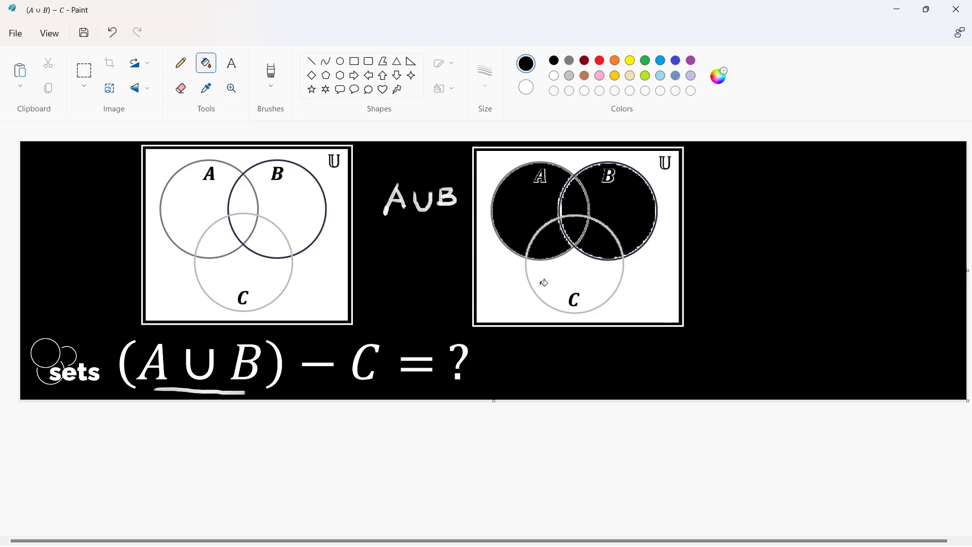
Paste a third diagram copy at the canvas's right and handwrite '(A∪B)−C' above it in white.
key(ctrl+v)
drag(182, 232, 899, 298)
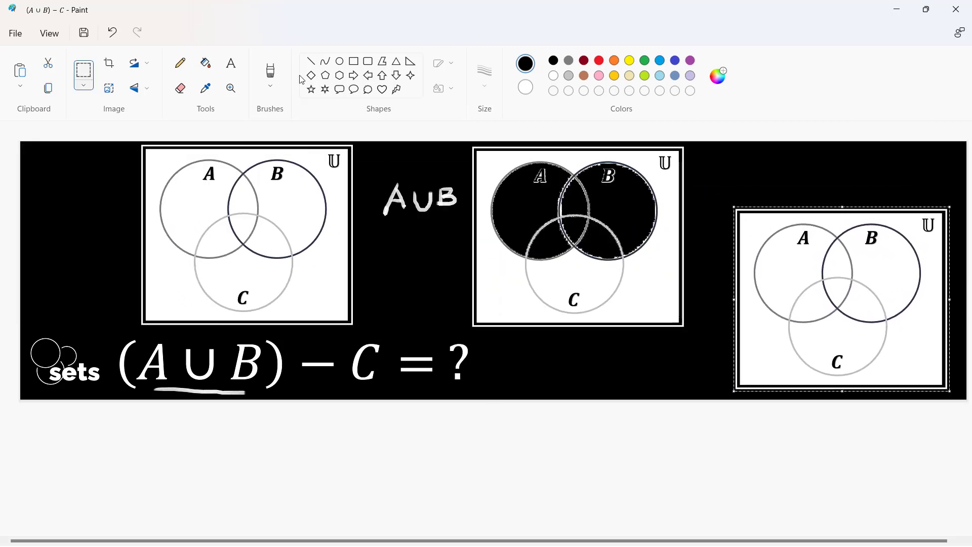
click(556, 76)
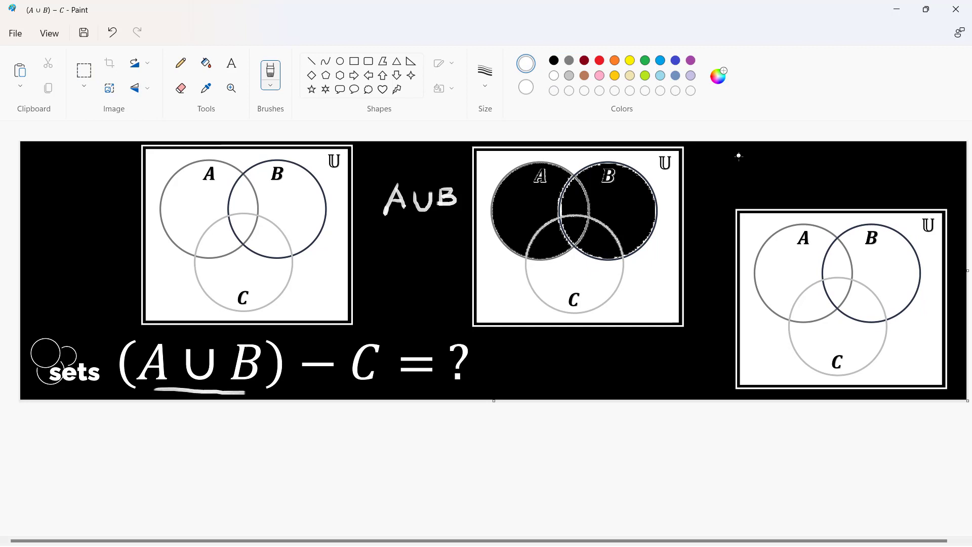
mouse_move(738, 156)
mouse_down()
mouse_move(741, 188)
mouse_move(790, 161)
mouse_move(809, 168)
mouse_move(802, 180)
mouse_move(896, 170)
mouse_up()
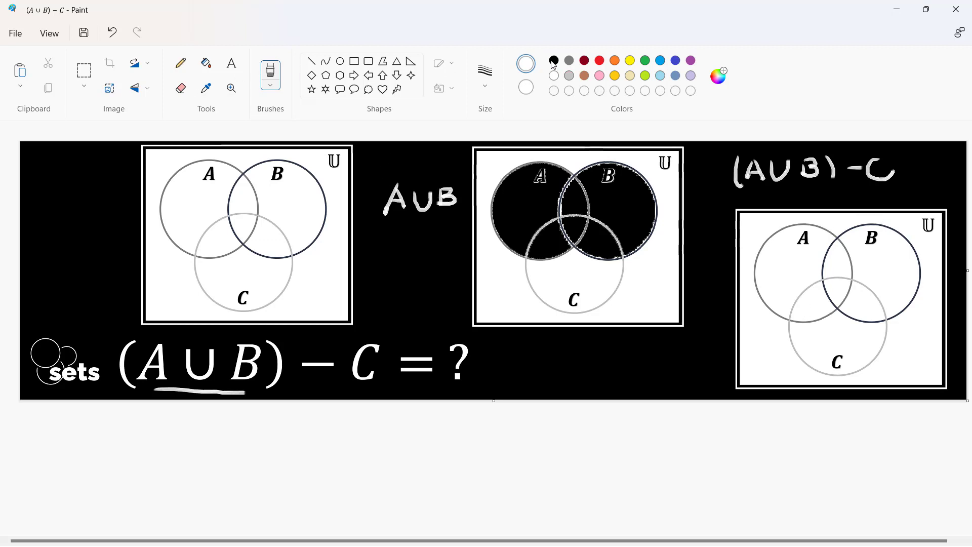
Fill the middle diagram's A∩C, A∩B∩C and B∩C regions green, undoing and redoing the fills once.
click(205, 63)
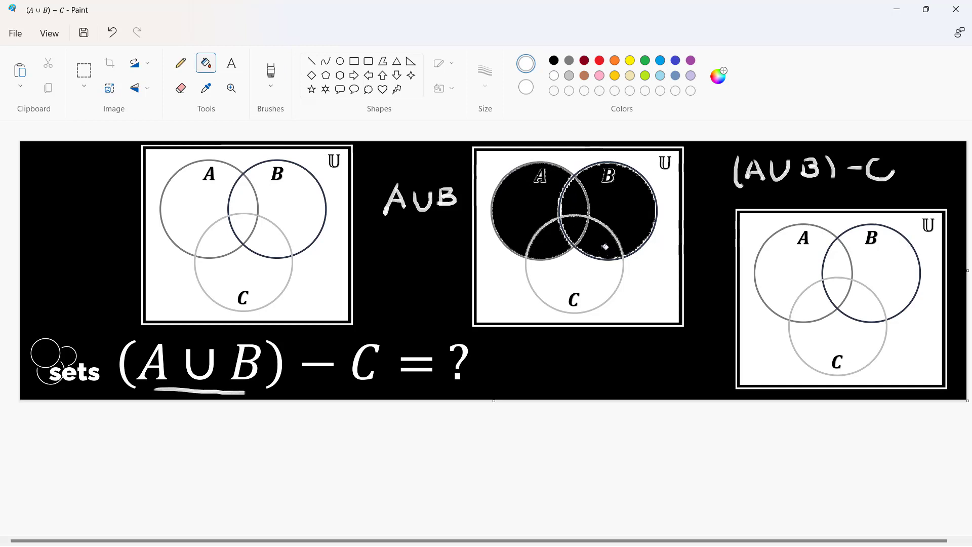
click(645, 61)
click(550, 242)
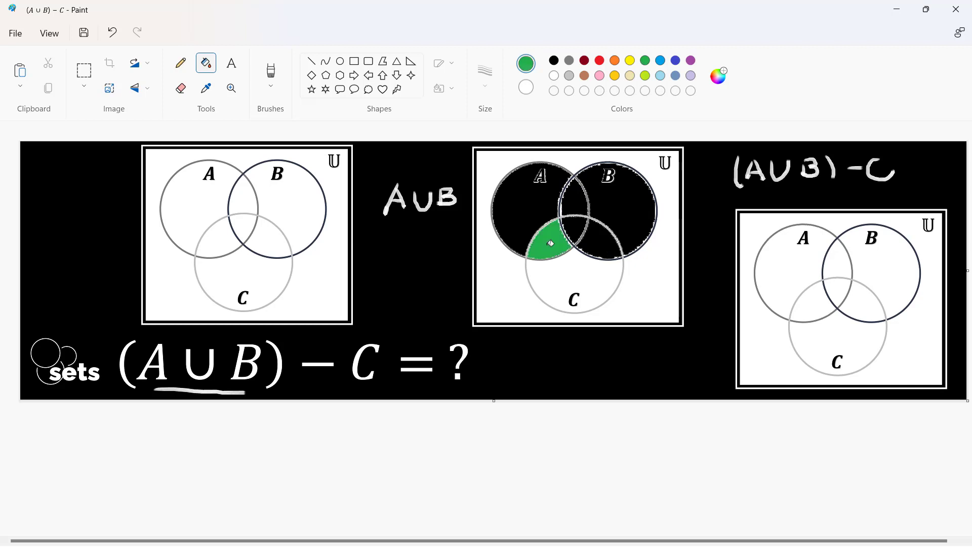
click(579, 224)
click(608, 241)
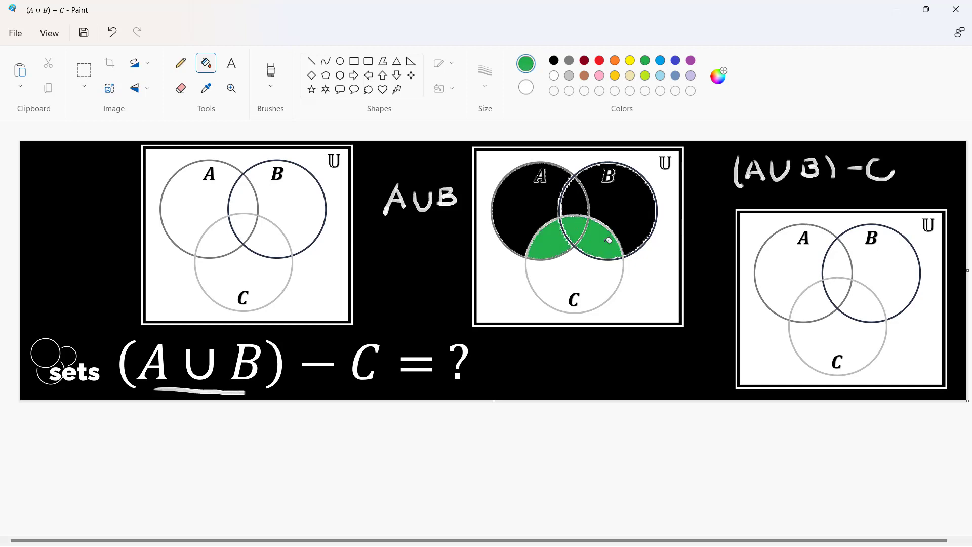
key(ctrl+z)
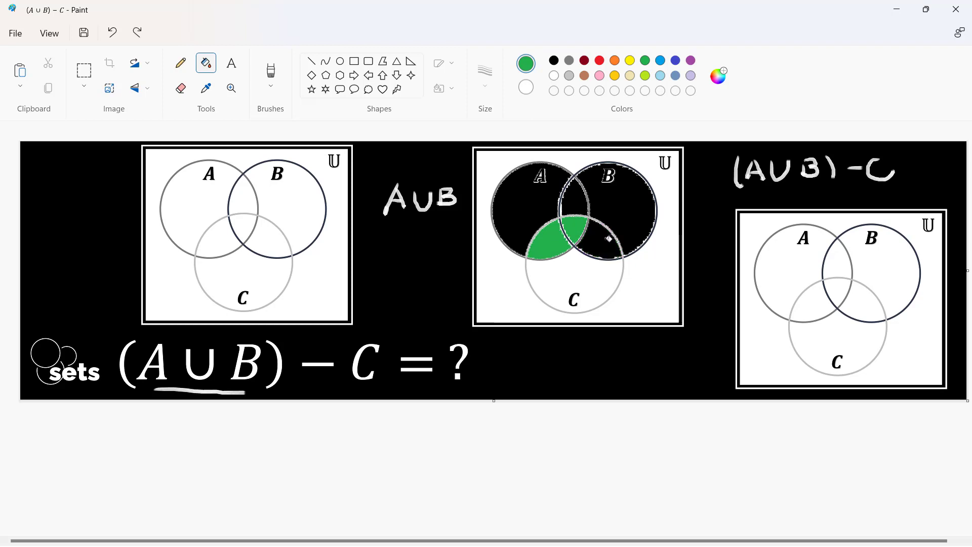
key(ctrl+z)
key(ctrl+z)
click(553, 237)
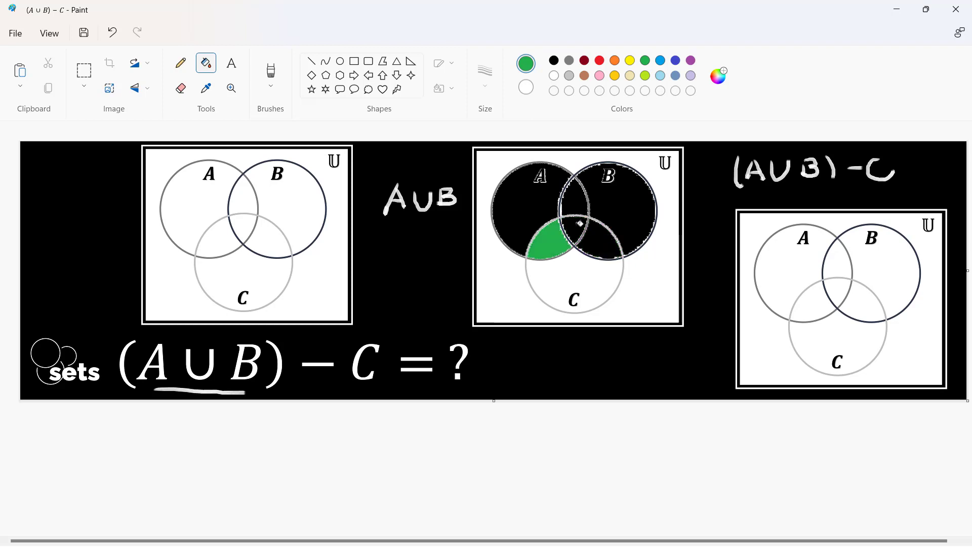
click(581, 223)
click(606, 238)
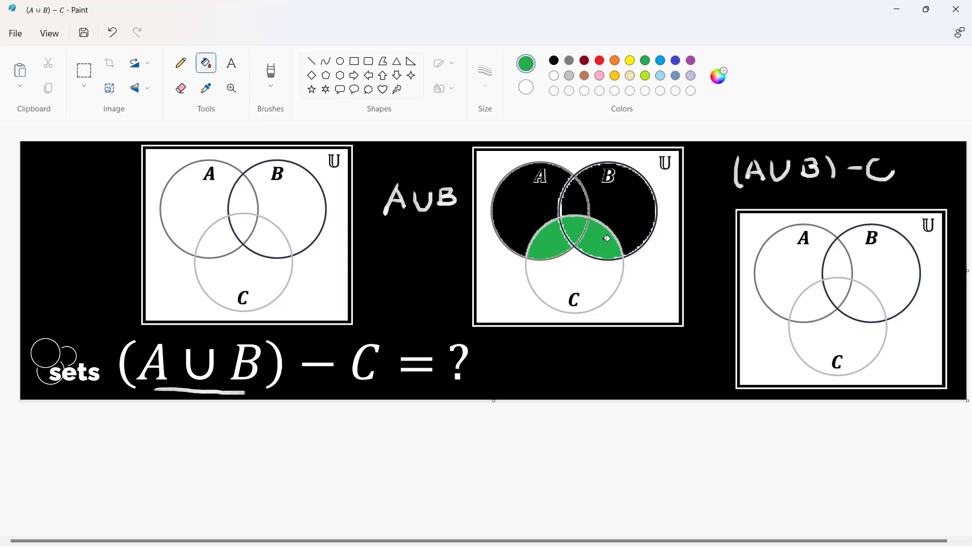
Fill the right diagram's A-only, B-only and A∩B-above-C regions black.
click(554, 60)
click(791, 257)
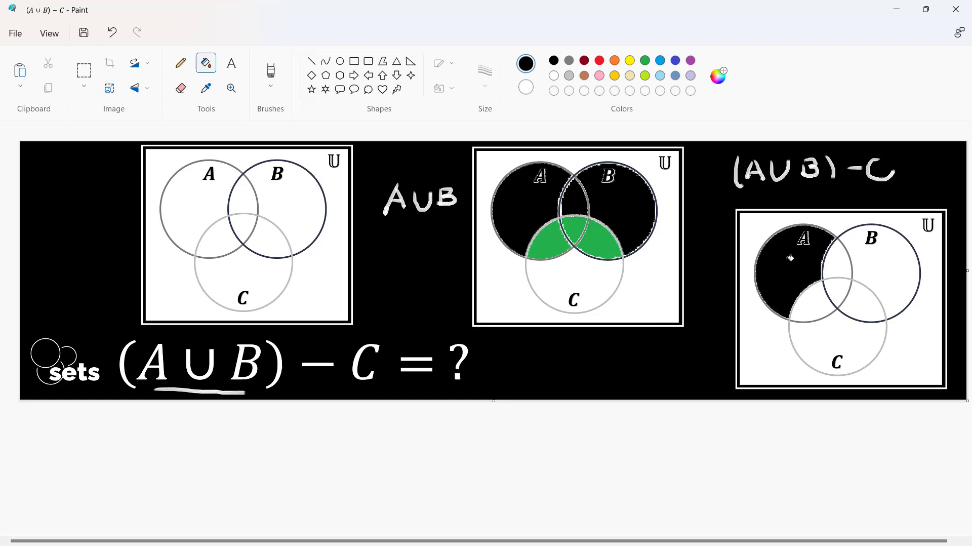
click(902, 262)
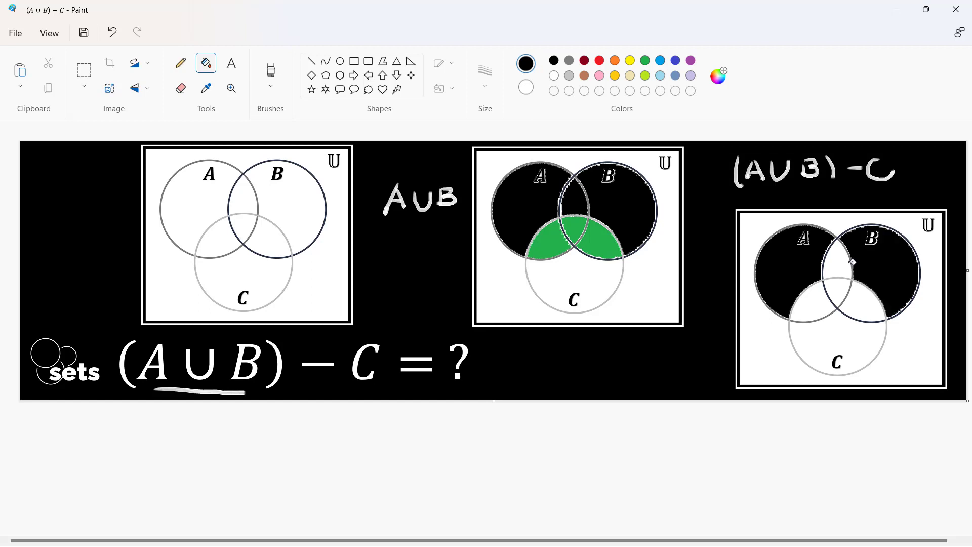
click(838, 260)
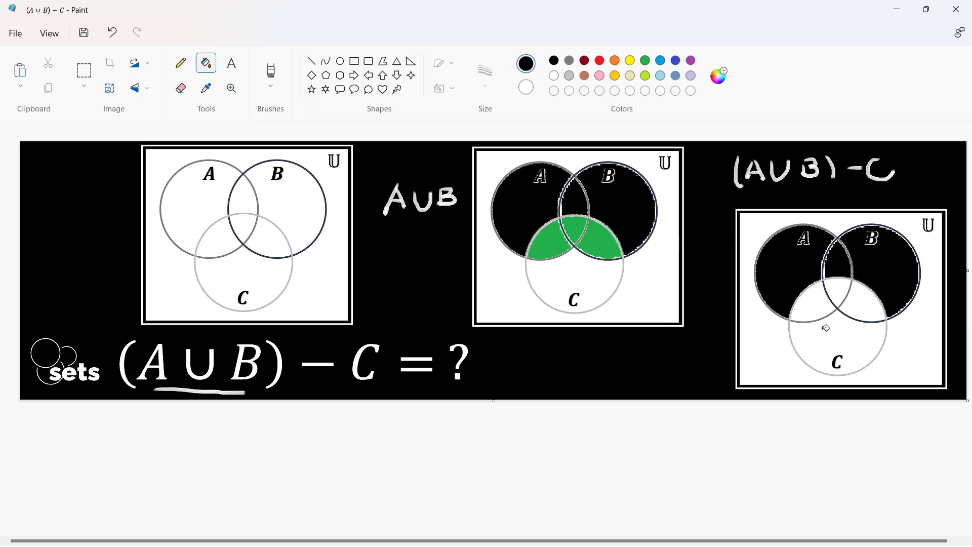
Draw two white underline strokes beneath the '(A∪B)−C' label above the right diagram.
click(278, 76)
click(554, 76)
drag(751, 187, 852, 199)
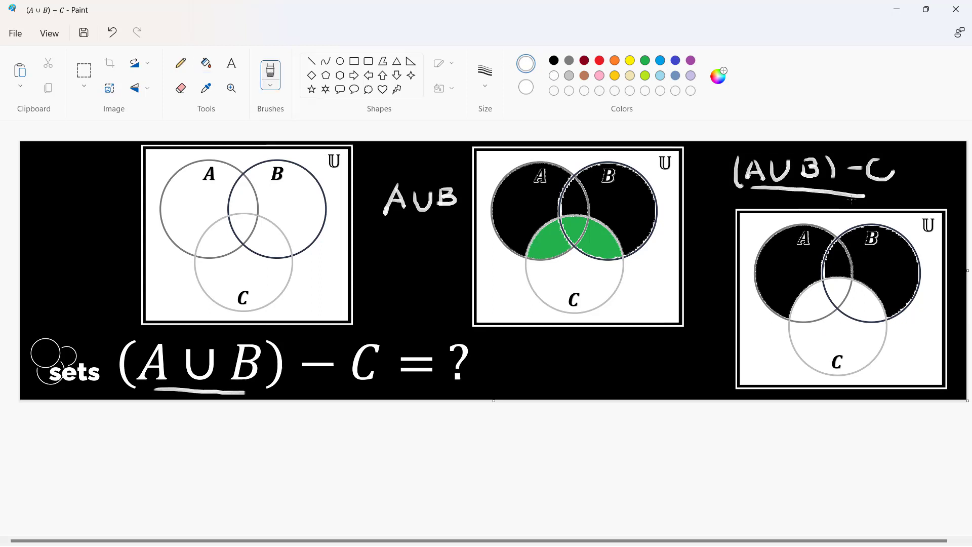
drag(786, 201, 858, 203)
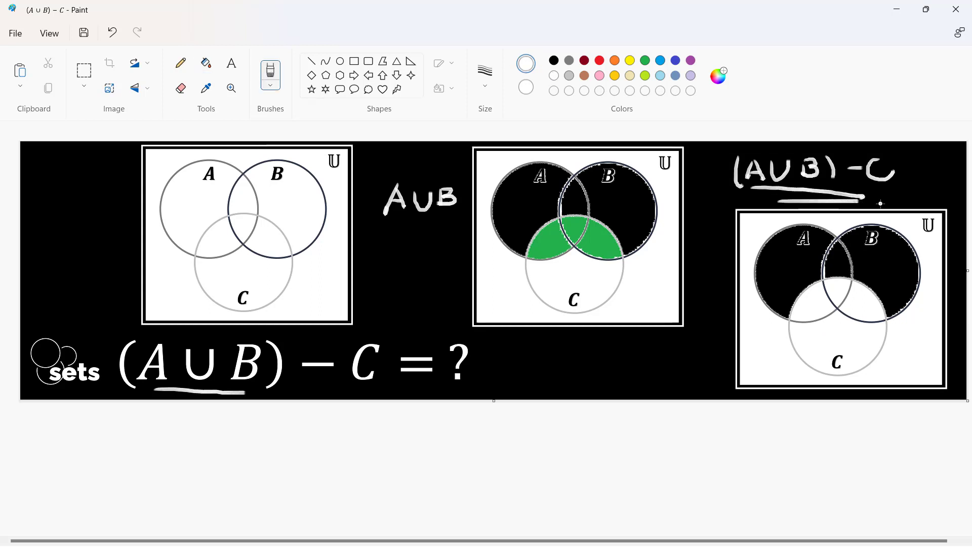